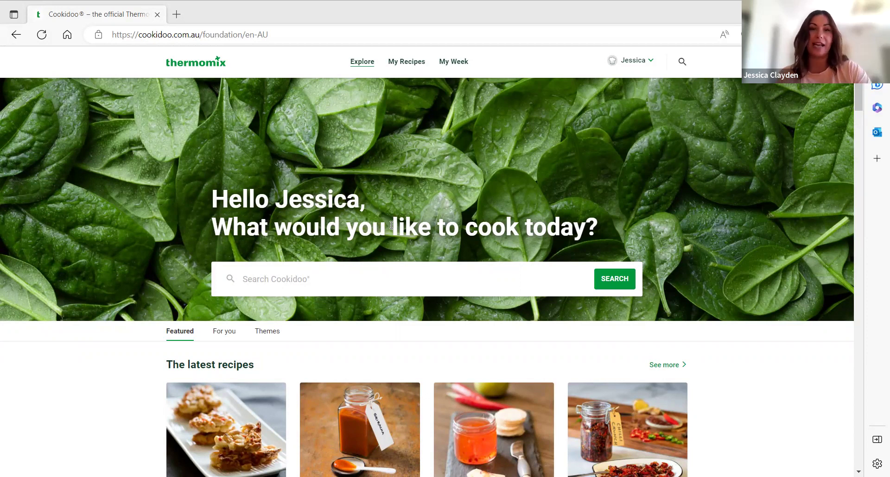
# - Plan the Family chicken galette from the Sunday cook ups collection in My Week for 12 March 2023
pyautogui.click(408, 61)
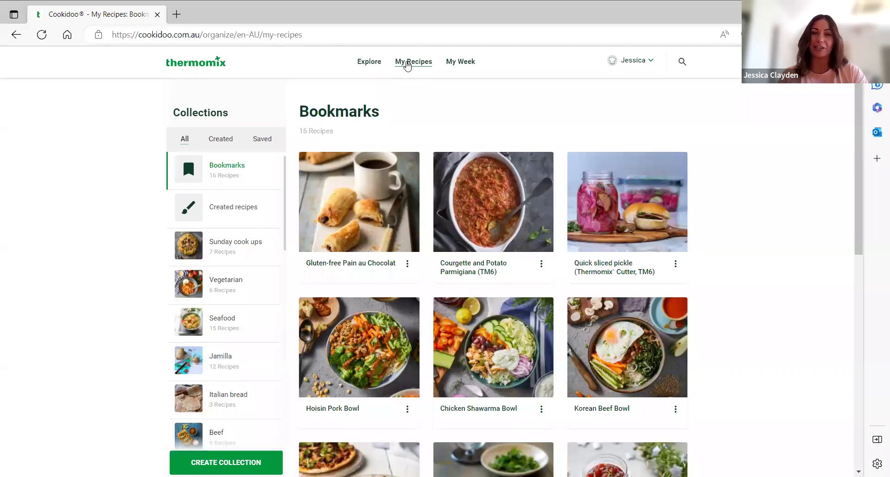
pyautogui.click(237, 247)
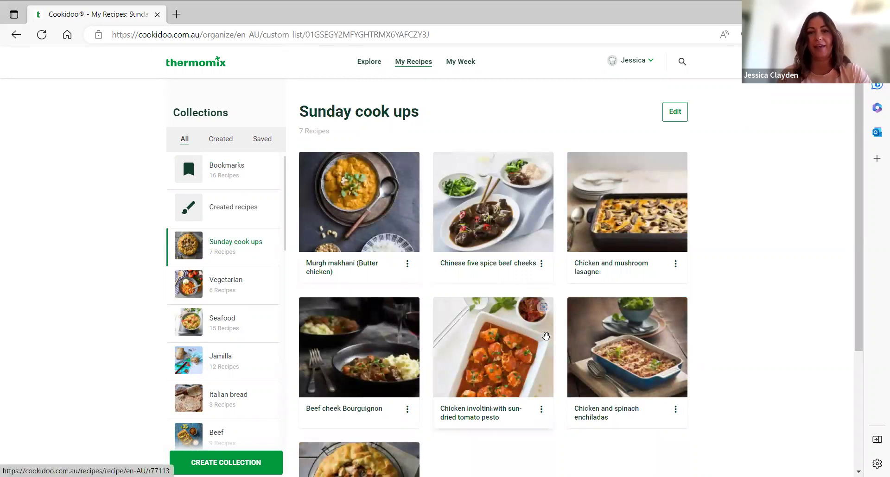
pyautogui.scroll(-3, 547, 338)
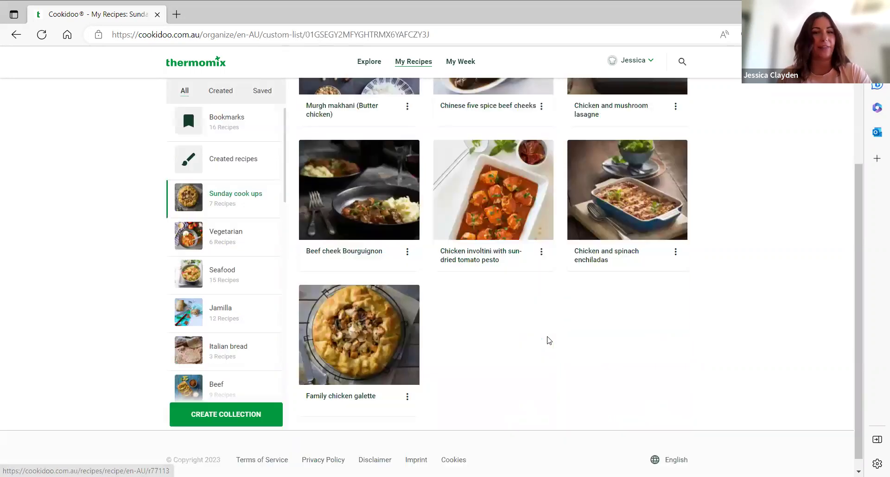
pyautogui.click(408, 398)
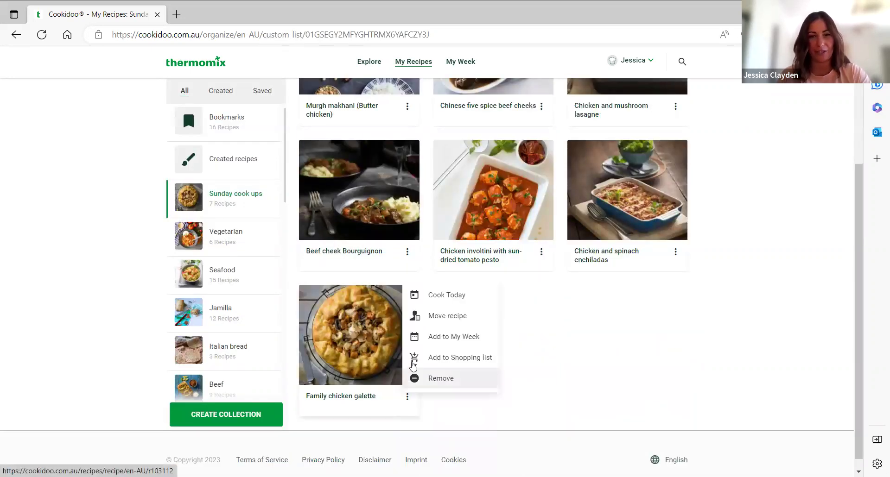
pyautogui.click(429, 336)
pyautogui.click(374, 240)
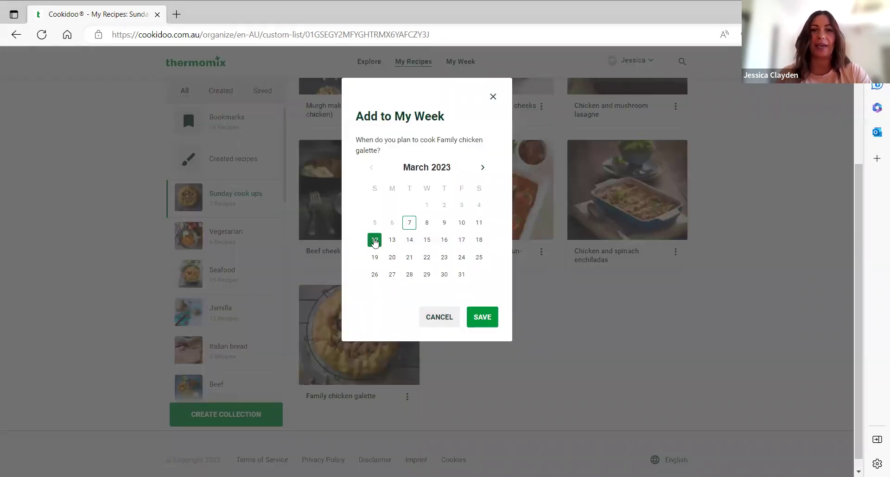
pyautogui.click(474, 317)
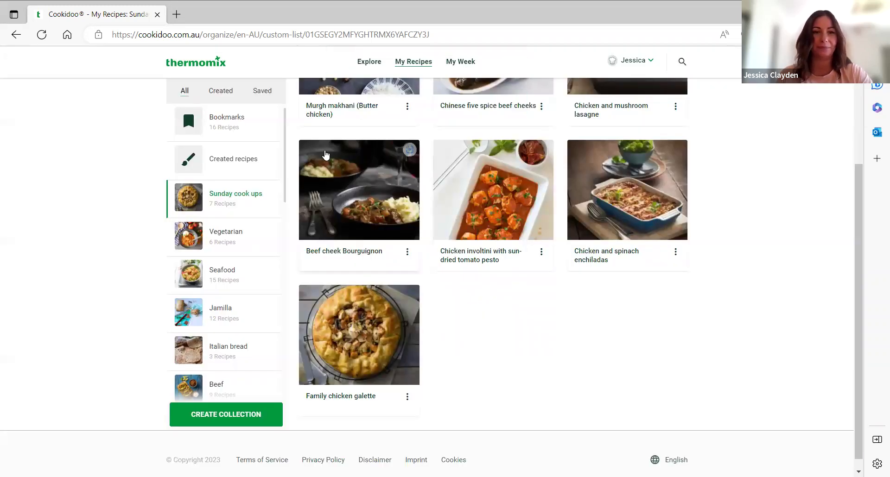
# - Add Summer tomato and gin pasta sauce from the Vegetarian collection to My Week on 13 March 2023
pyautogui.click(226, 240)
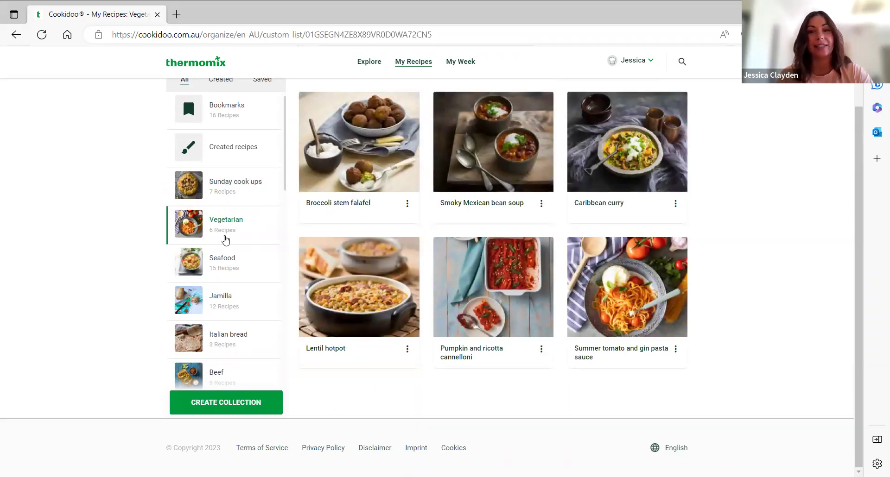
pyautogui.click(675, 352)
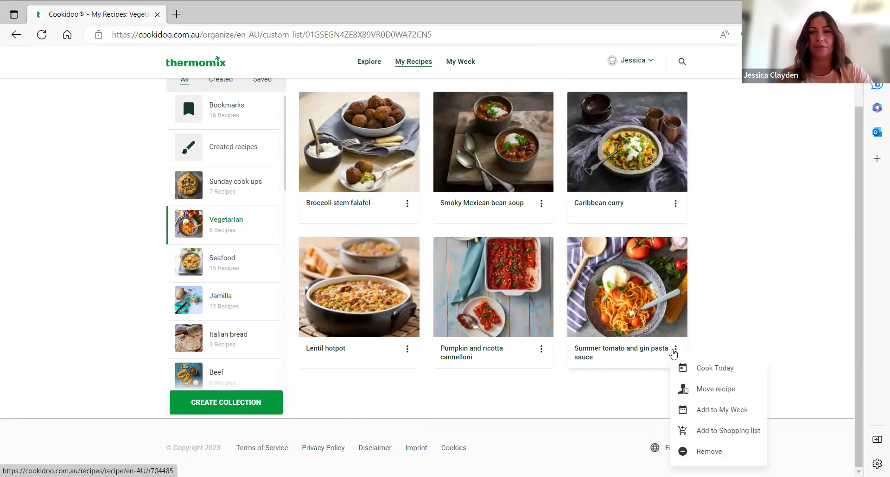
pyautogui.click(698, 410)
pyautogui.click(392, 259)
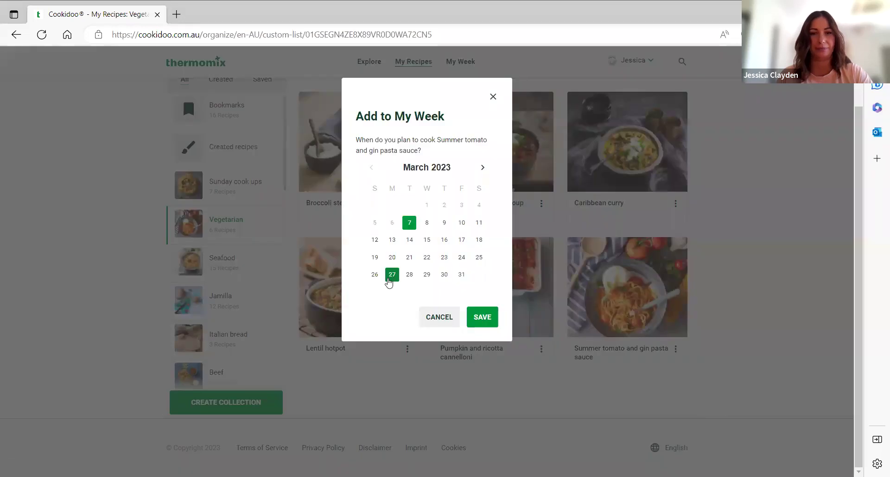
pyautogui.click(392, 240)
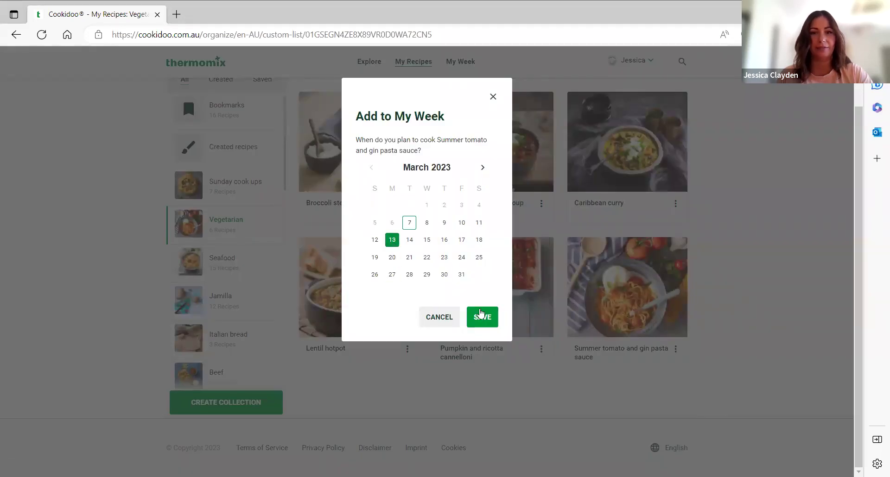
pyautogui.click(481, 314)
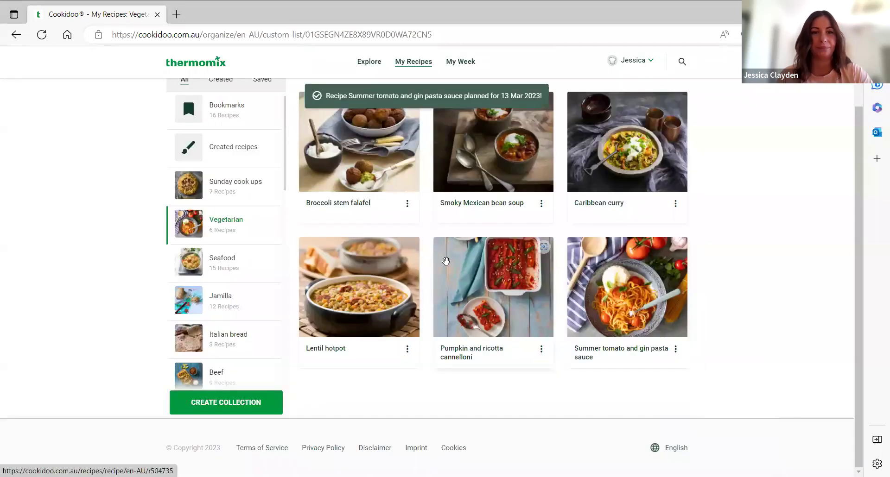
# - Schedule the Superfood salmon salad from the Seafood collection in My Week for 14 March 2023
pyautogui.click(221, 267)
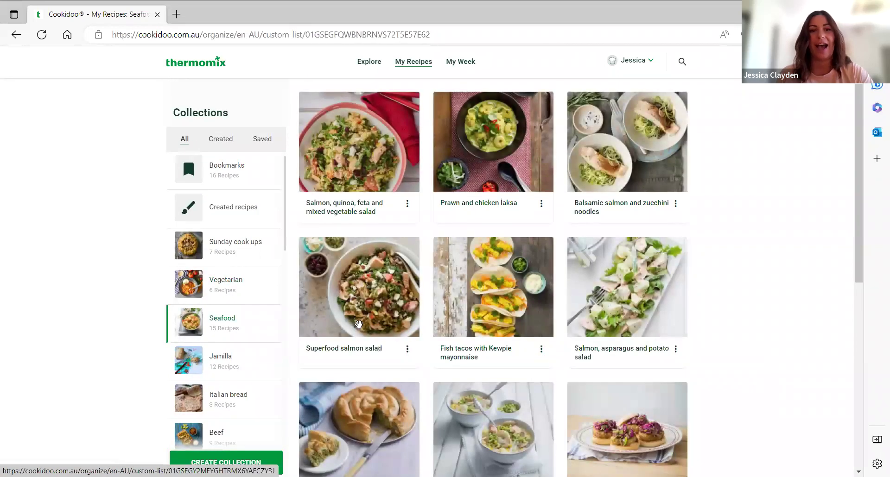
pyautogui.click(407, 352)
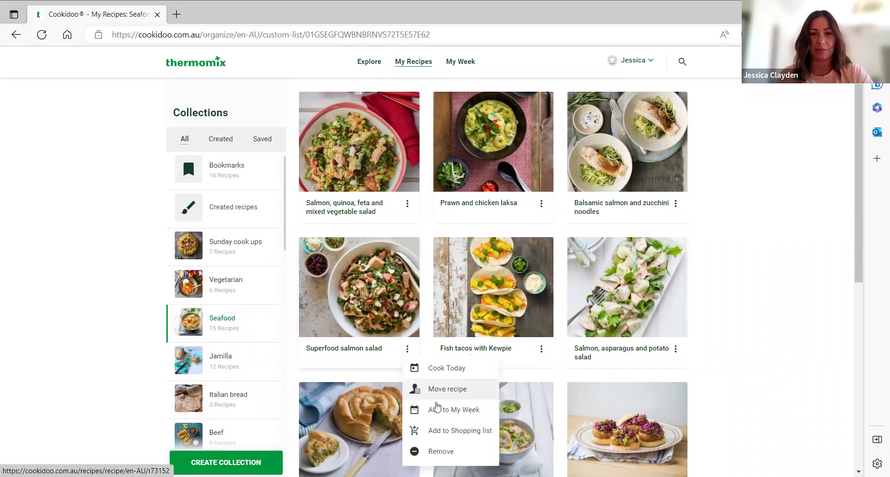
pyautogui.click(436, 410)
pyautogui.click(392, 274)
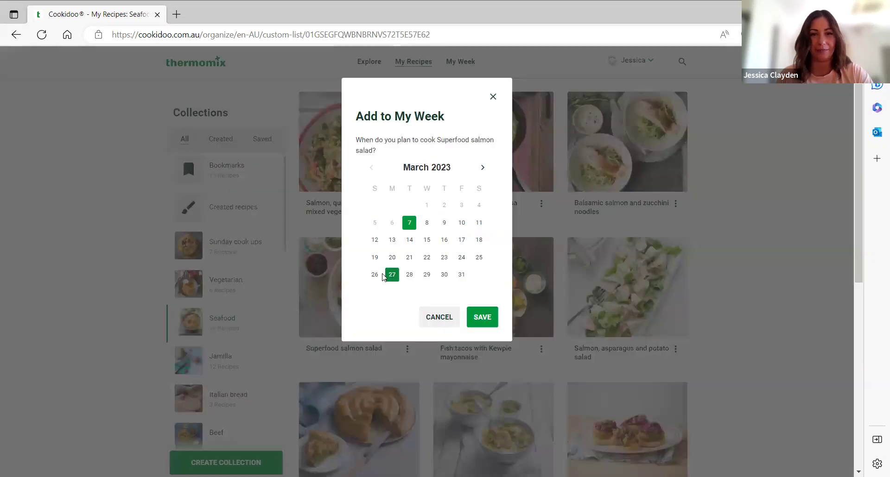
pyautogui.click(409, 242)
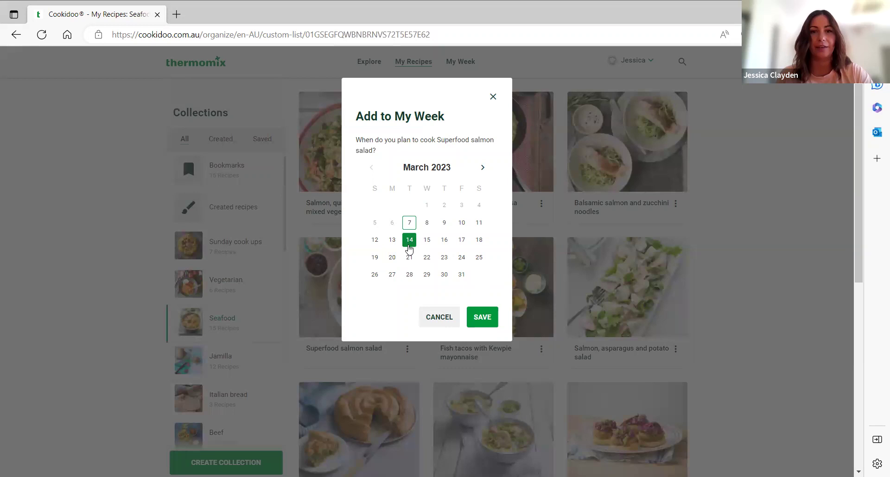
pyautogui.click(478, 315)
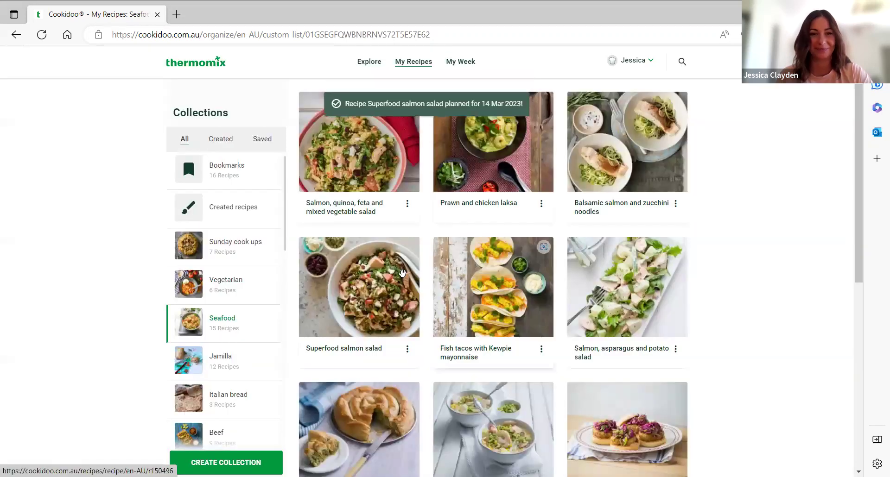
# - Add Beef tacos from the Beef collection to My Week on 15 March 2023
pyautogui.scroll(-1, 255, 394)
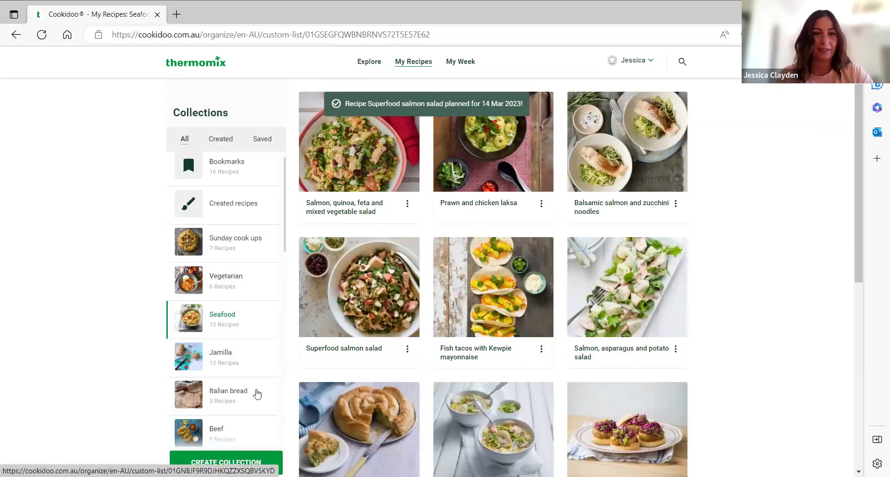
pyautogui.scroll(-3, 224, 323)
pyautogui.click(225, 322)
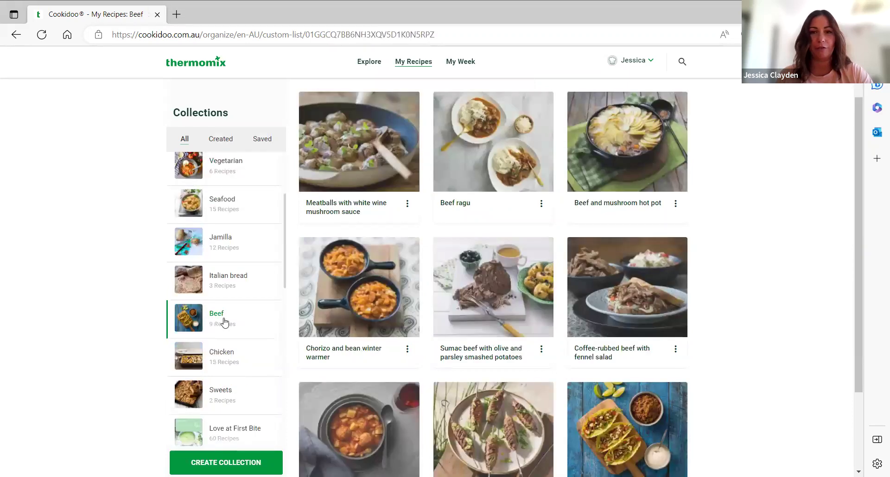
pyautogui.scroll(-3, 647, 368)
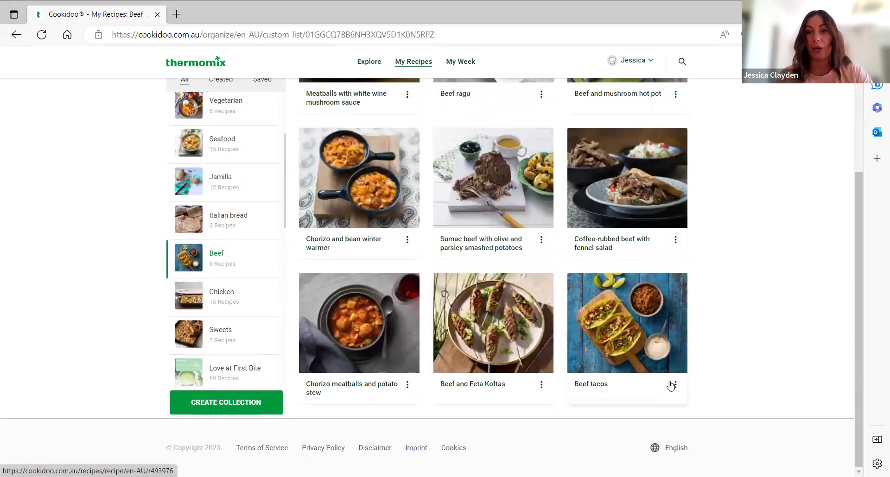
pyautogui.click(676, 384)
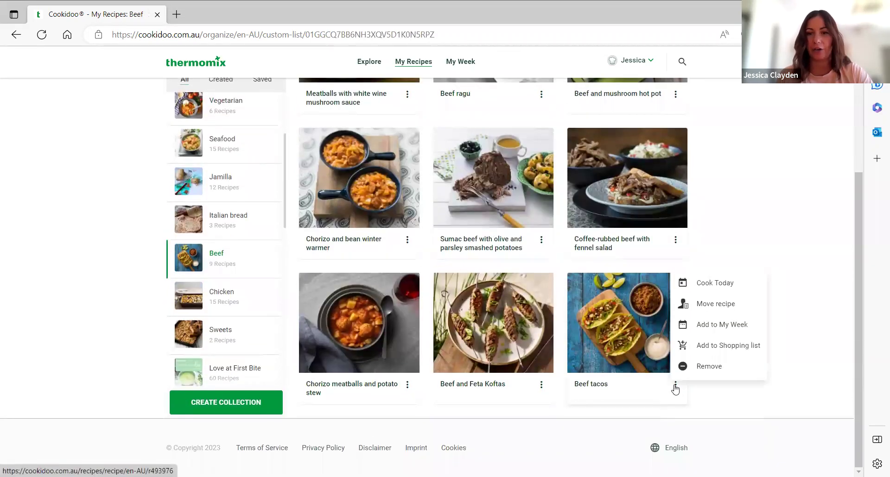
pyautogui.click(677, 327)
pyautogui.click(427, 248)
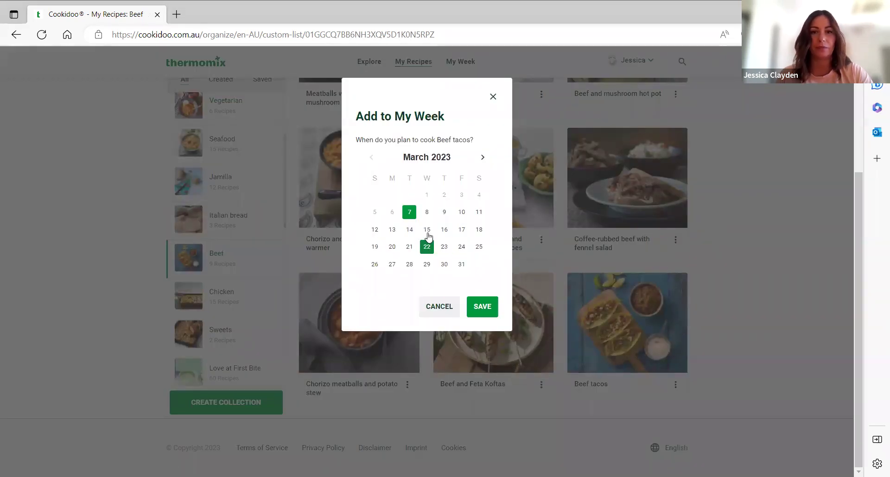
pyautogui.click(427, 230)
pyautogui.click(483, 308)
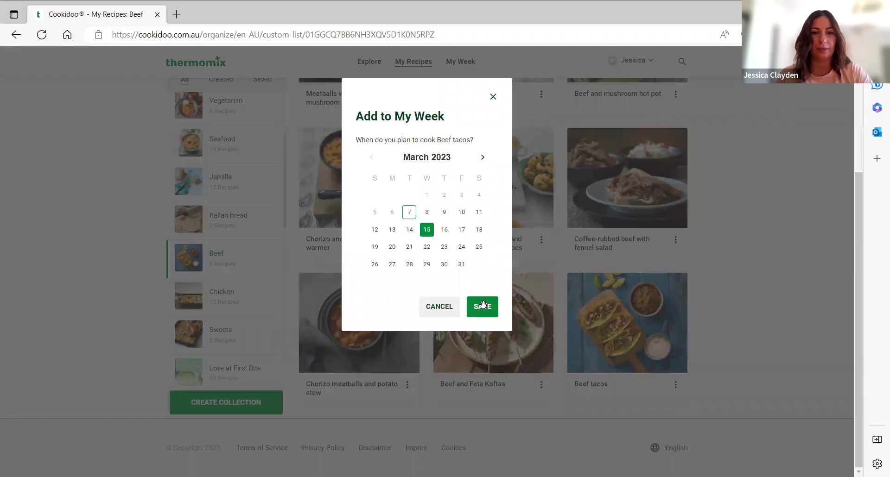
# - Plan the Chiang mai noodles from the Chicken collection in My Week for 16 March 2023
pyautogui.click(224, 299)
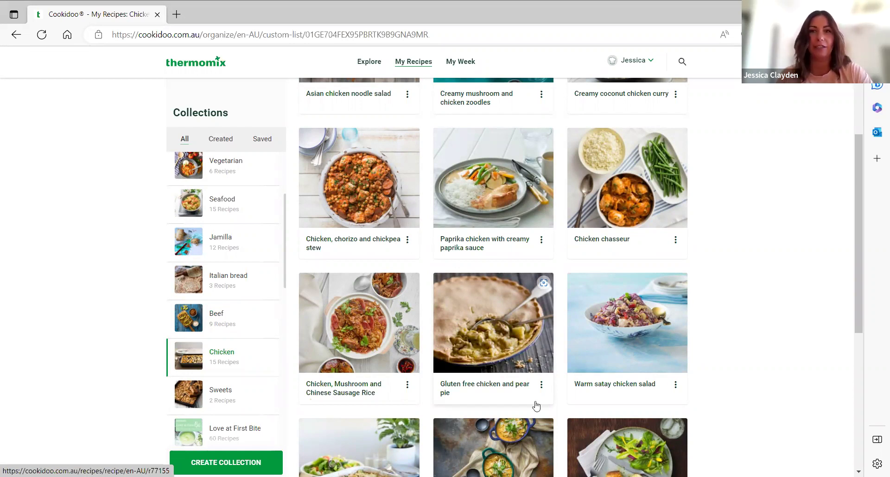
pyautogui.scroll(-5, 567, 361)
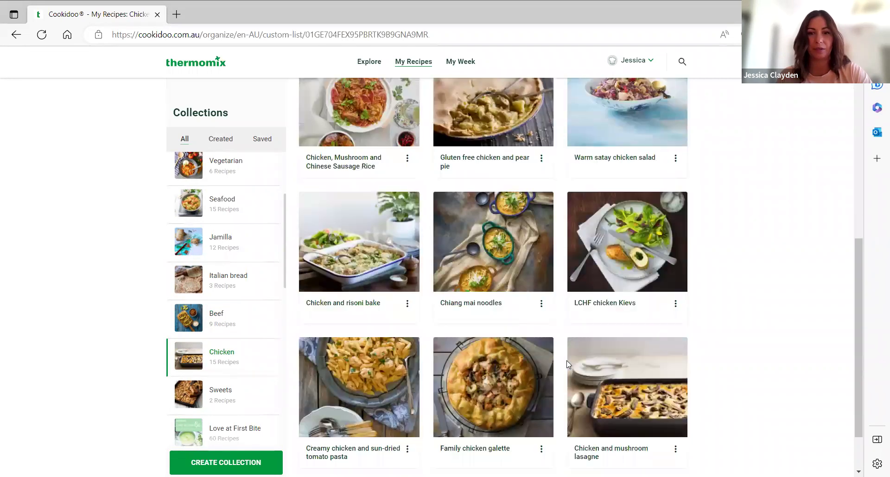
pyautogui.scroll(-2, 566, 360)
pyautogui.scroll(3, 536, 315)
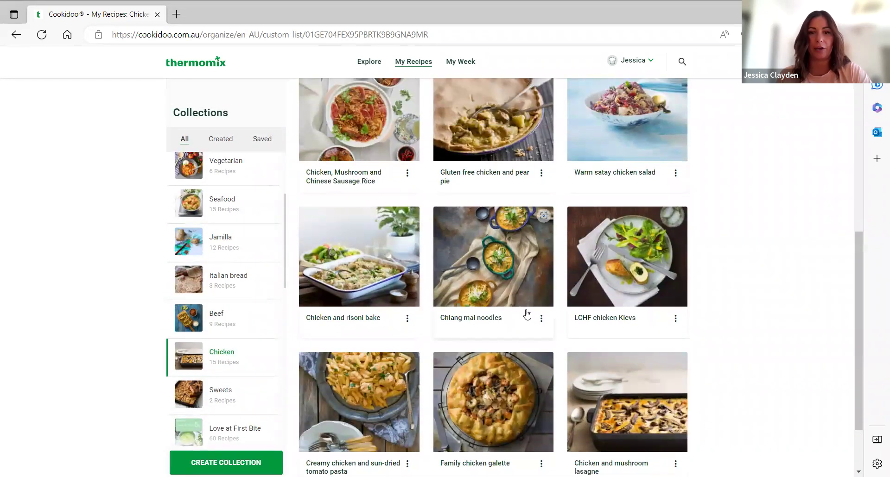
pyautogui.click(541, 318)
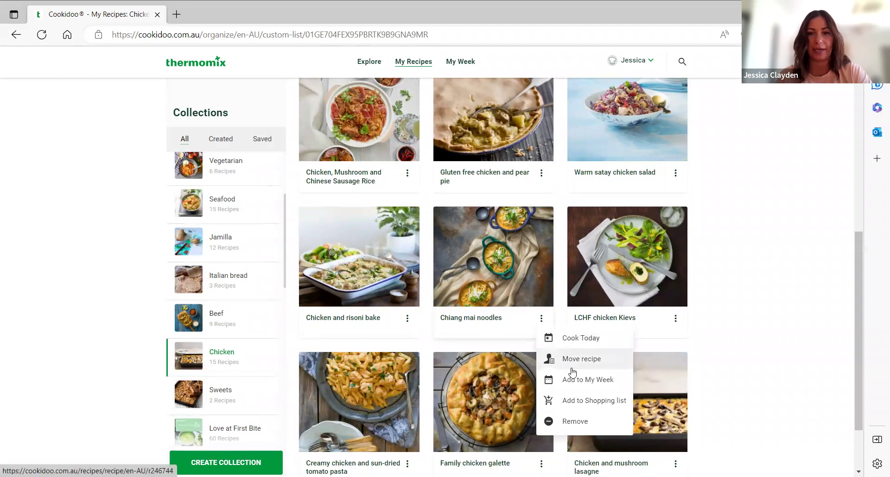
pyautogui.click(572, 375)
pyautogui.click(410, 275)
pyautogui.click(427, 241)
pyautogui.click(444, 242)
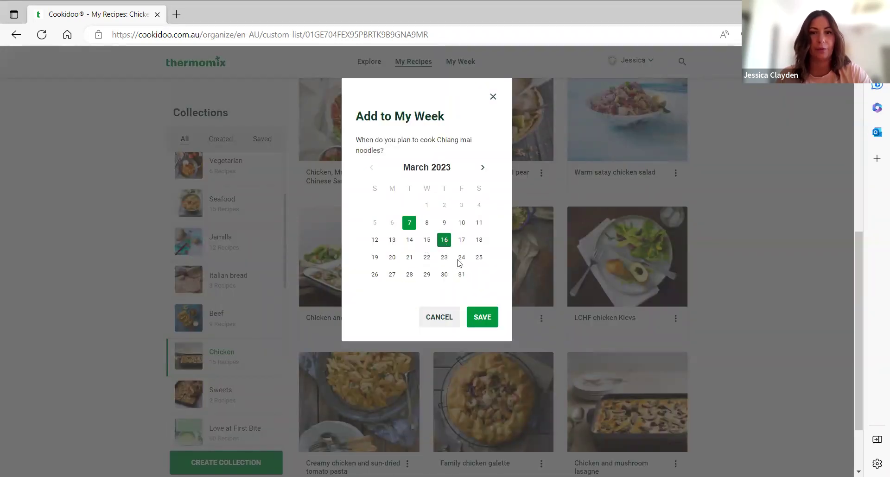
pyautogui.click(483, 317)
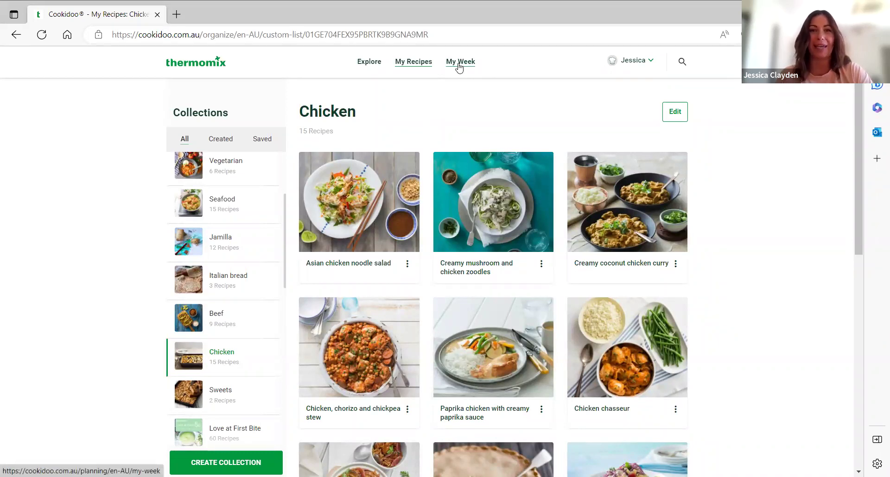
# - Review the planned meals in My Week for 12 to 18 March 2023, first as a calendar and then as a timeline
pyautogui.click(458, 68)
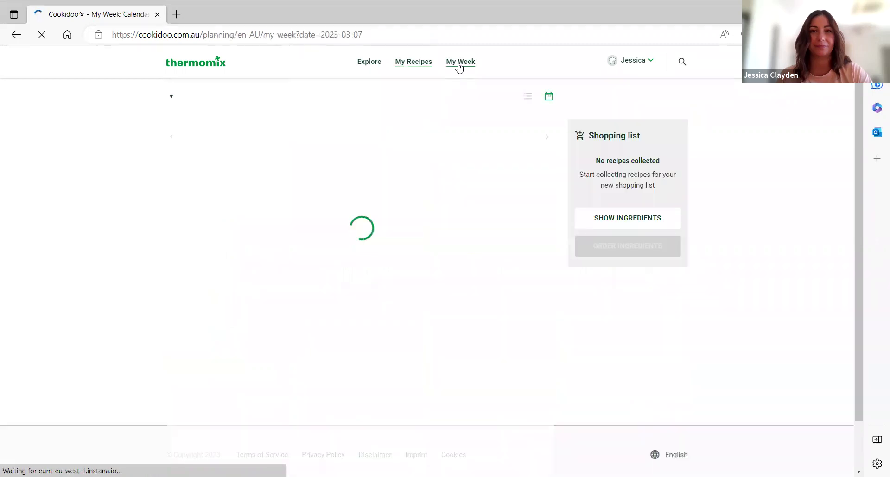
pyautogui.click(547, 130)
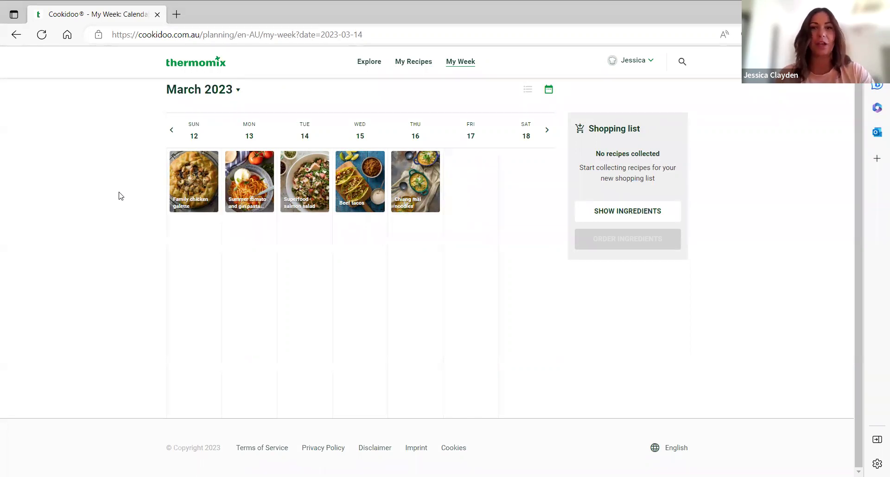
pyautogui.click(528, 92)
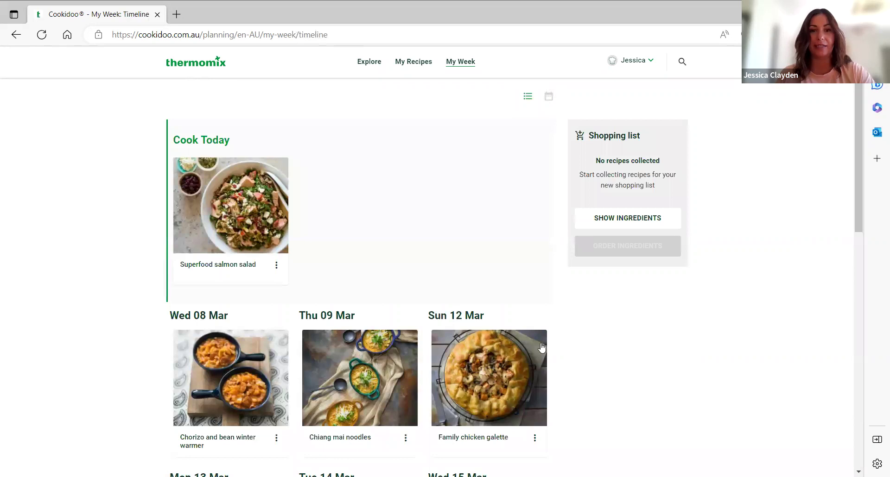
# - Return to the calendar view, go back to the week starting 26 February, and check the options for its Family chicken galette
pyautogui.click(547, 102)
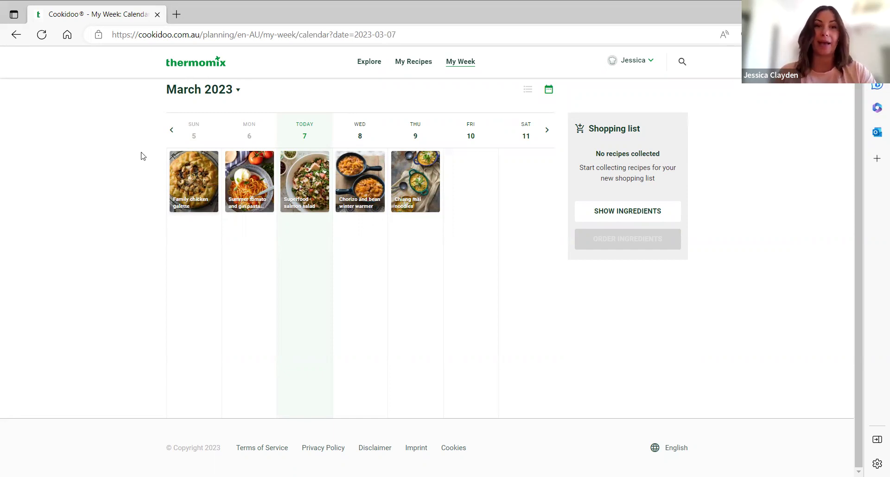
pyautogui.click(169, 131)
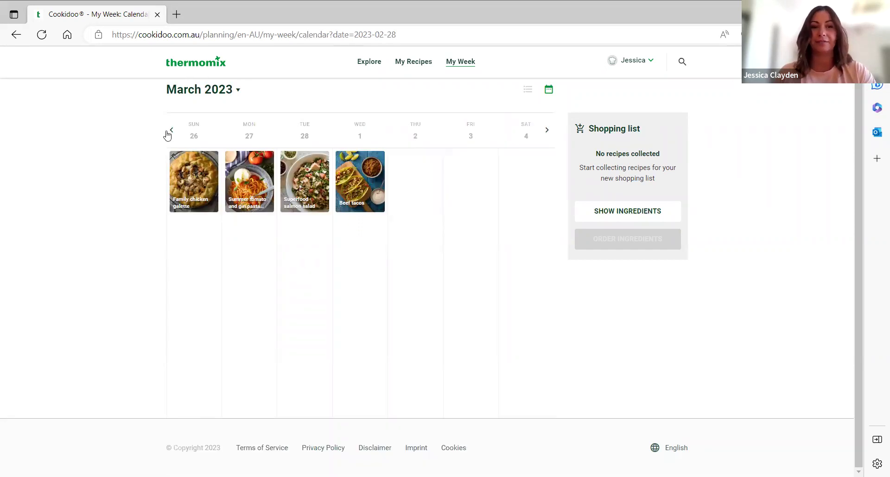
pyautogui.click(183, 176)
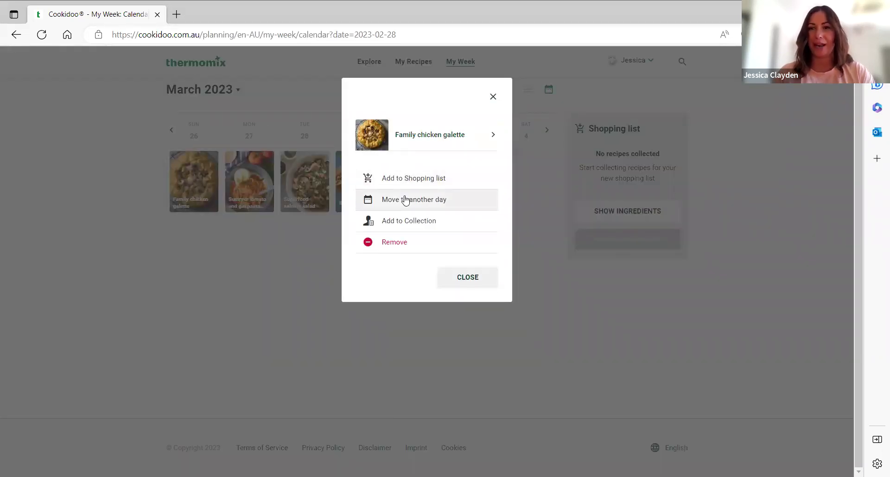
pyautogui.click(493, 95)
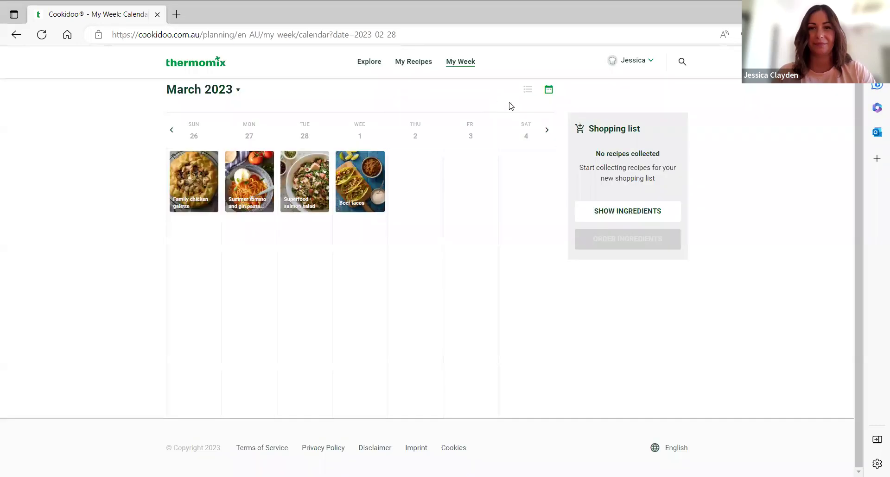
# - In the week of 12 to 18 March 2023, move Chiang mai noodles from Thursday 16 to Tuesday 14 March
pyautogui.click(547, 130)
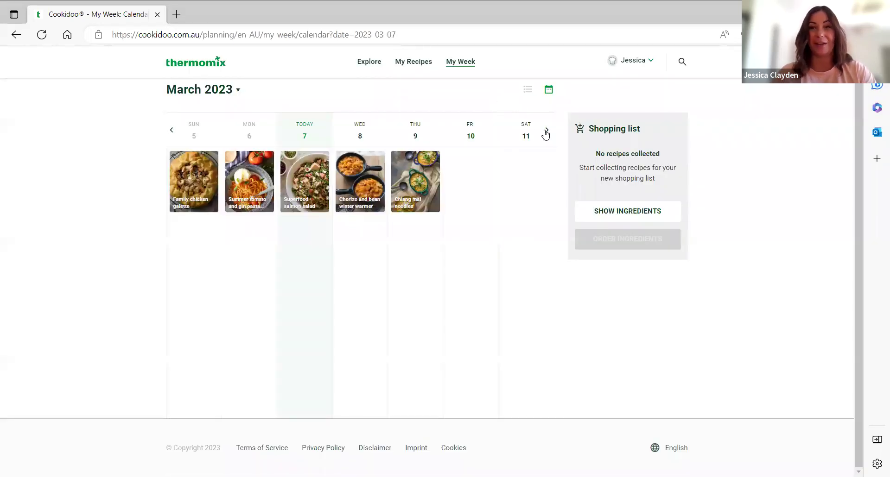
pyautogui.click(546, 132)
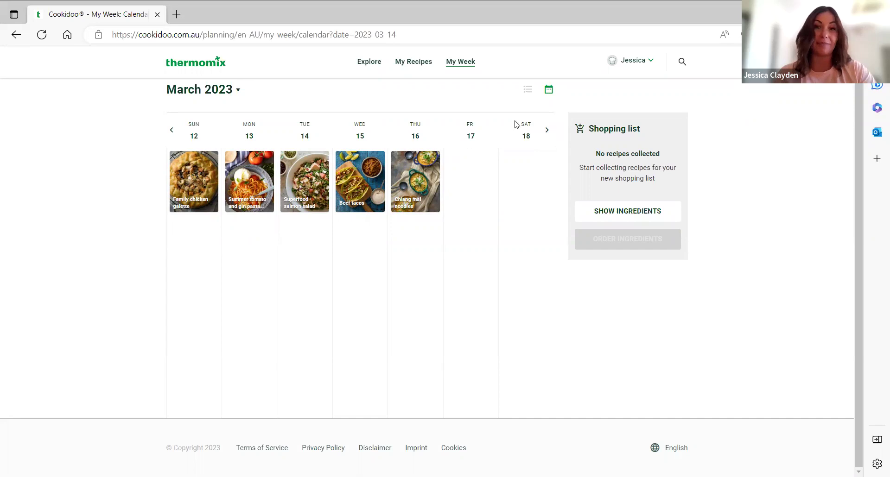
pyautogui.click(425, 177)
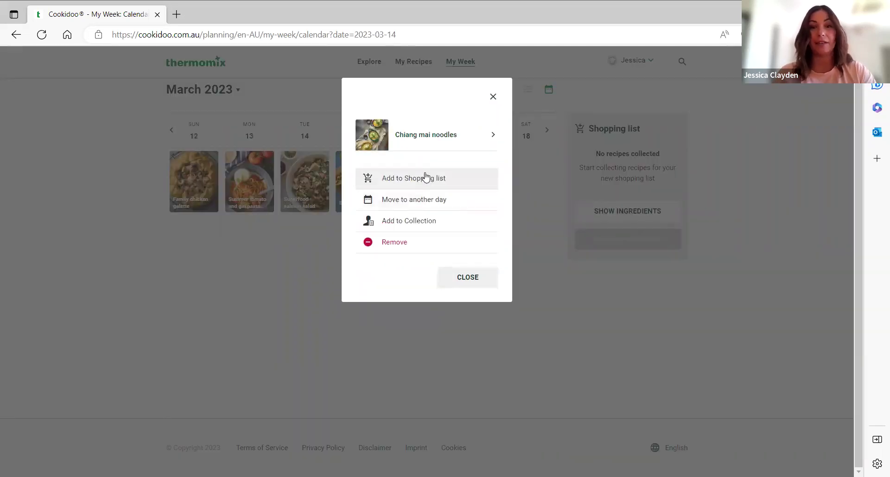
pyautogui.click(405, 200)
pyautogui.click(409, 219)
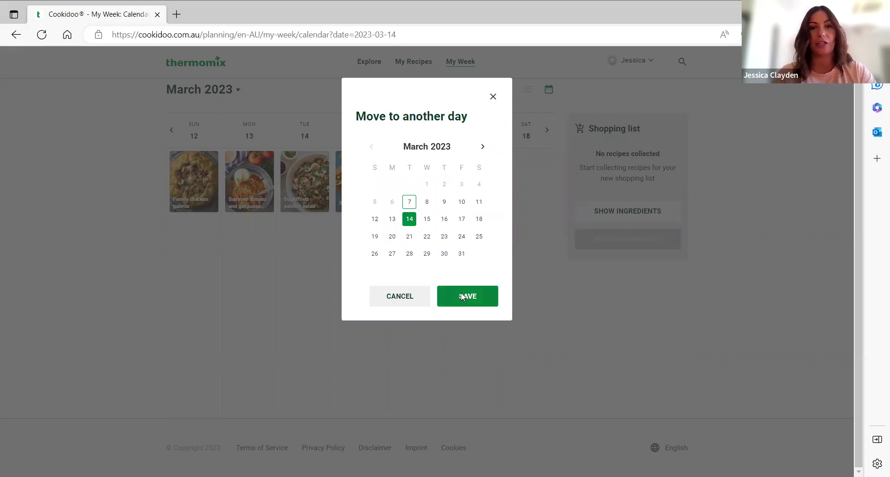
pyautogui.click(462, 297)
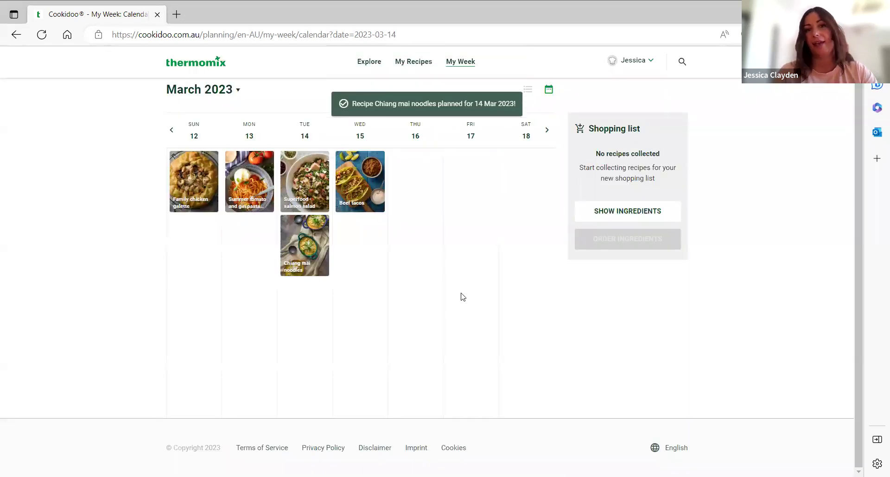
# - Move the Superfood salmon salad planned for 14 March to Thursday 16 March 2023
pyautogui.click(310, 165)
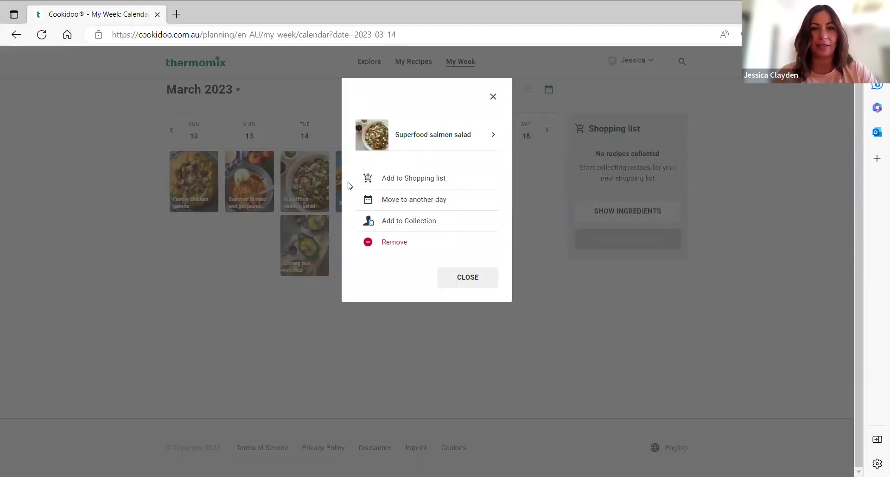
pyautogui.click(381, 203)
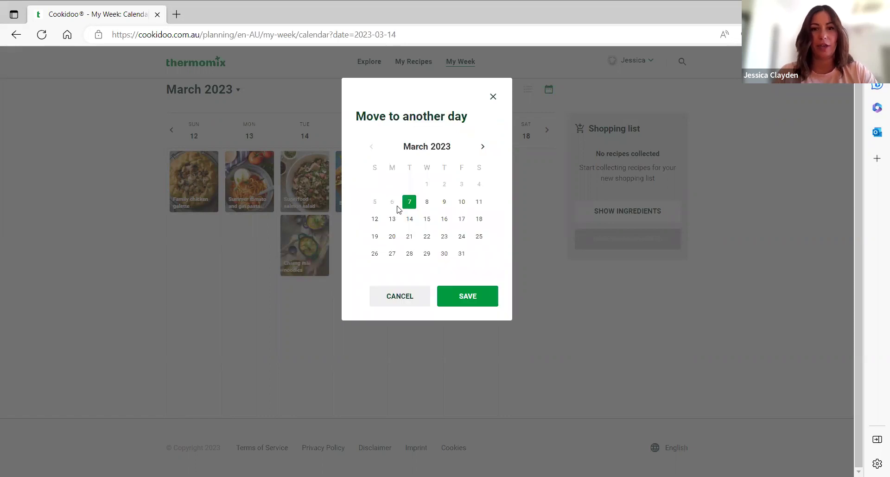
pyautogui.click(444, 218)
pyautogui.click(467, 297)
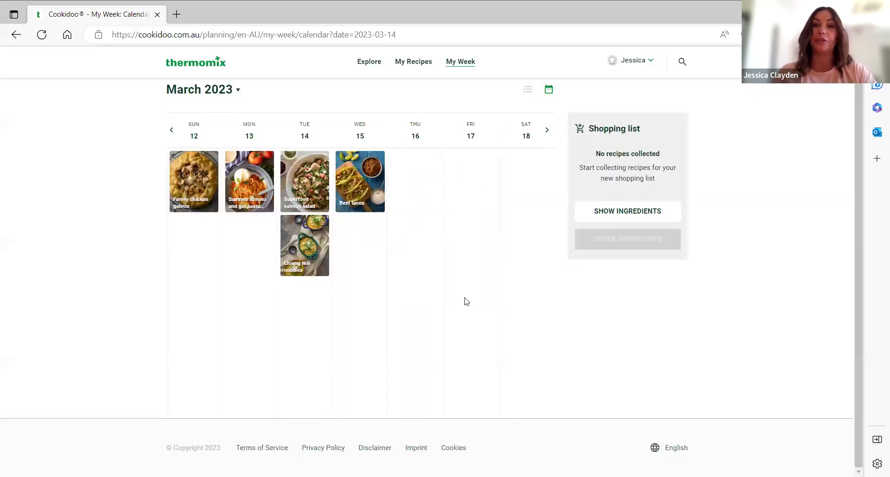